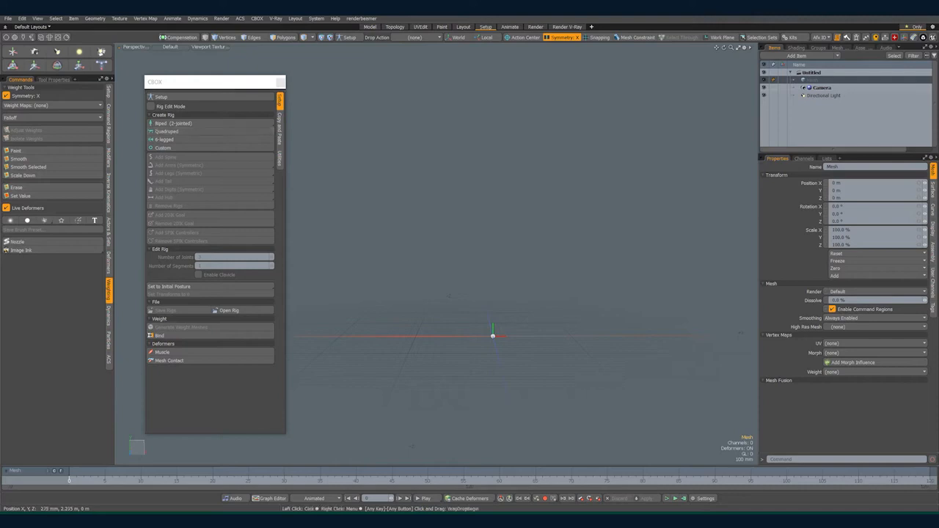
# Create a new biped rig of the 2-jointed type.
pyautogui.click(178, 124)
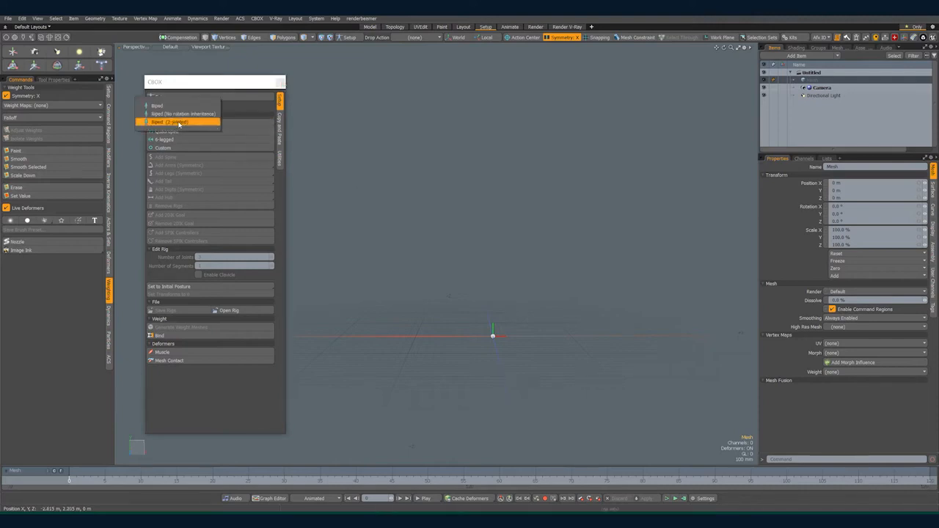
pyautogui.click(173, 123)
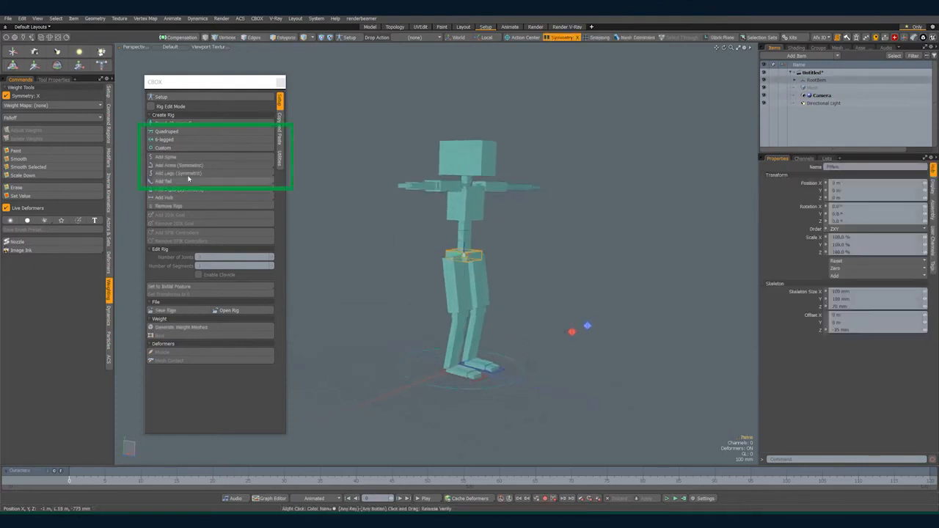
# Rotate the first tail joint and keyframe the swing of the tail at successive frames.
pyautogui.keyDown('alt'); pyautogui.moveTo(409, 281); pyautogui.dragTo(594, 249); pyautogui.keyUp('alt')
pyautogui.click(546, 258)
pyautogui.press('e')
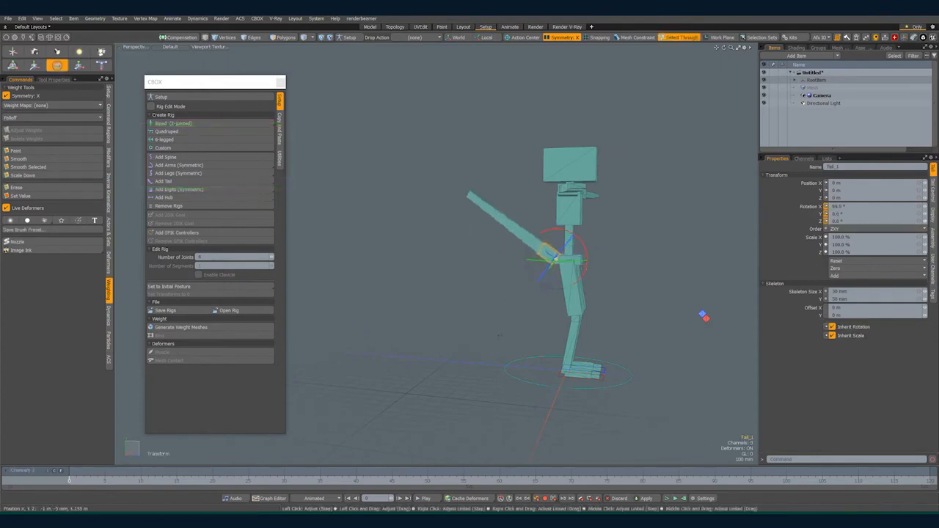
pyautogui.click(825, 210)
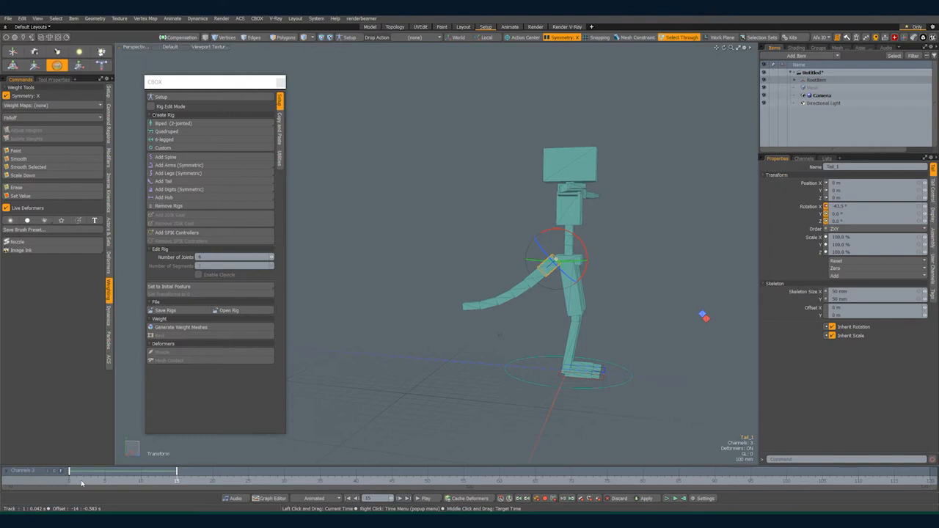
pyautogui.moveTo(81, 483); pyautogui.dragTo(313, 481)
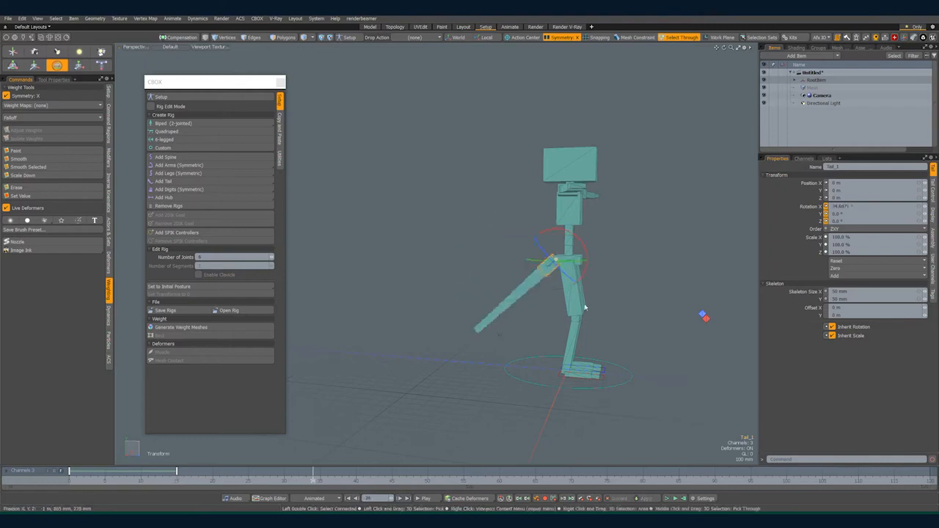
pyautogui.hotkey('ctrl', 'v')
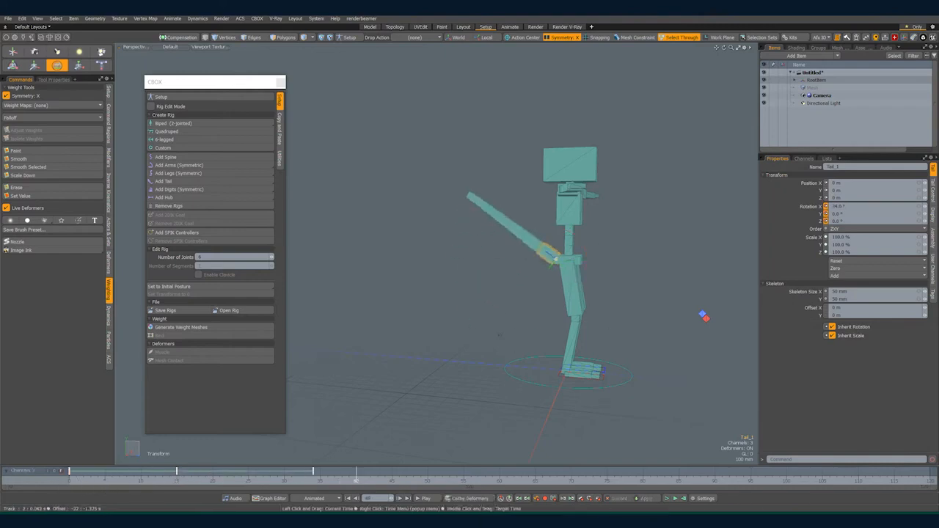
# Select the complete tail and remove it from the rig.
pyautogui.press('space')
pyautogui.doubleClick(558, 264)
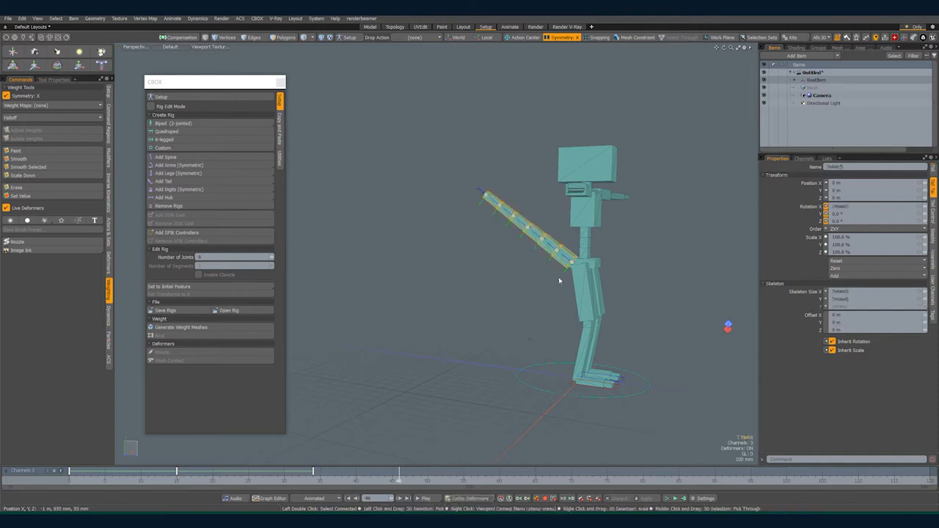
pyautogui.click(170, 206)
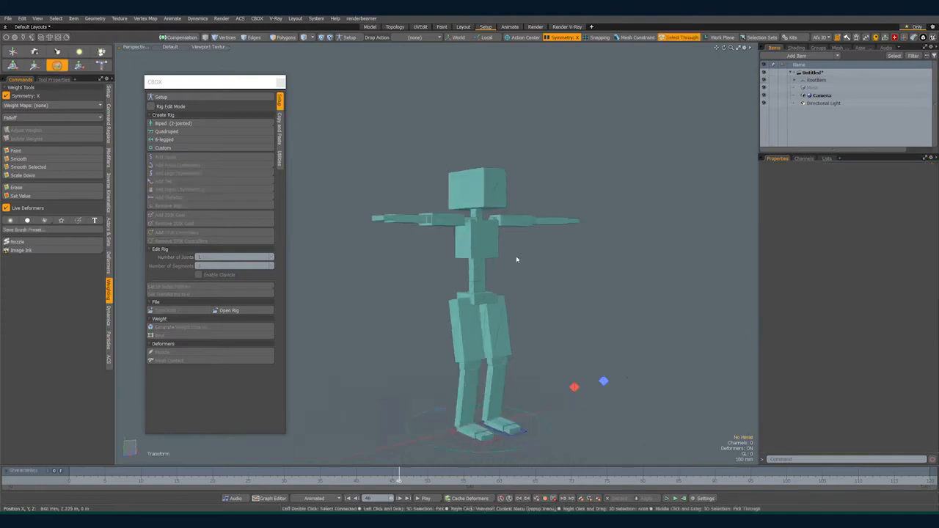
# Try raising the number of joints in the right arm, and undo it.
pyautogui.keyDown('alt'); pyautogui.moveTo(516, 259); pyautogui.dragTo(363, 246); pyautogui.keyUp('alt')
pyautogui.keyDown('alt'); pyautogui.keyDown('shift'); pyautogui.moveTo(431, 228); pyautogui.dragTo(460, 239); pyautogui.keyUp('shift'); pyautogui.keyUp('alt')
pyautogui.click(452, 247)
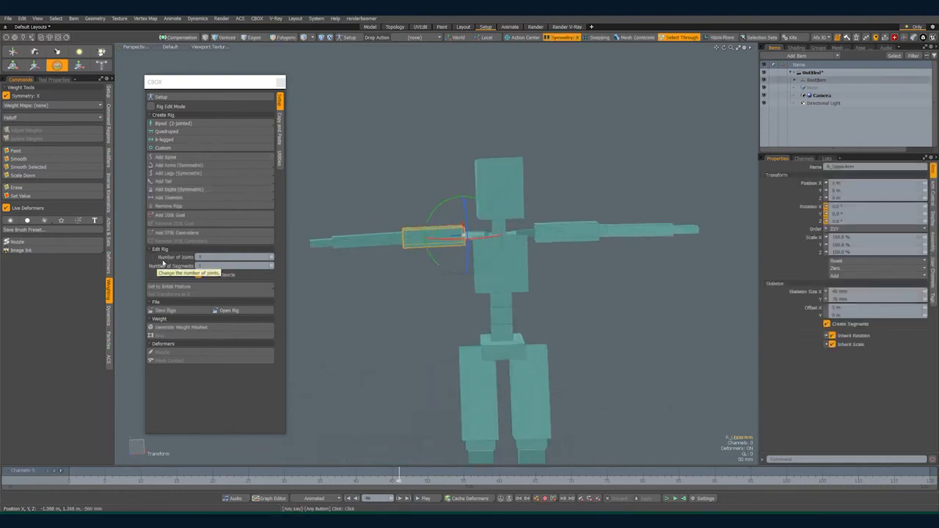
pyautogui.click(272, 259)
pyautogui.keyDown('alt'); pyautogui.keyDown('shift'); pyautogui.moveTo(323, 253); pyautogui.dragTo(462, 253); pyautogui.keyUp('shift'); pyautogui.keyUp('alt')
pyautogui.keyDown('alt'); pyautogui.moveTo(462, 254); pyautogui.dragTo(514, 275); pyautogui.keyUp('alt')
pyautogui.click(273, 259)
pyautogui.keyDown('alt'); pyautogui.keyDown('shift'); pyautogui.moveTo(418, 267); pyautogui.dragTo(400, 255); pyautogui.keyUp('shift'); pyautogui.keyUp('alt')
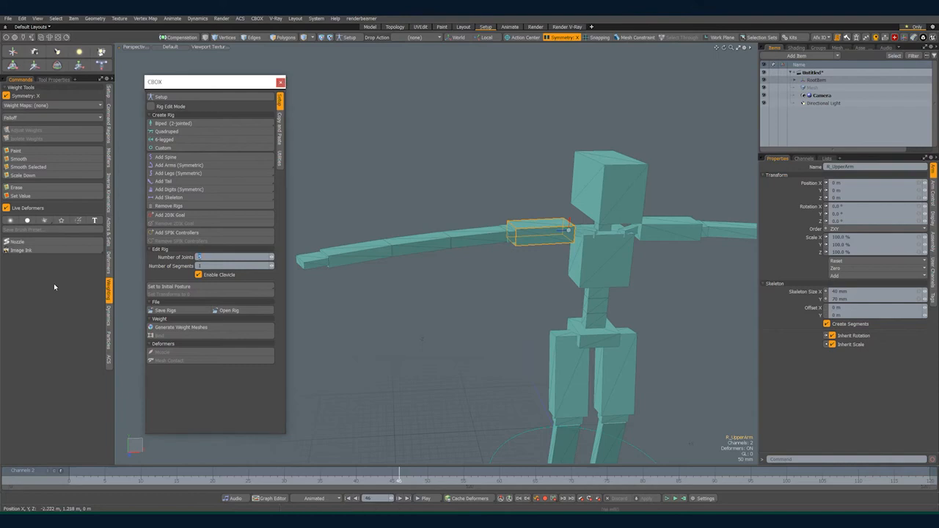
pyautogui.hotkey('ctrl', 'z')
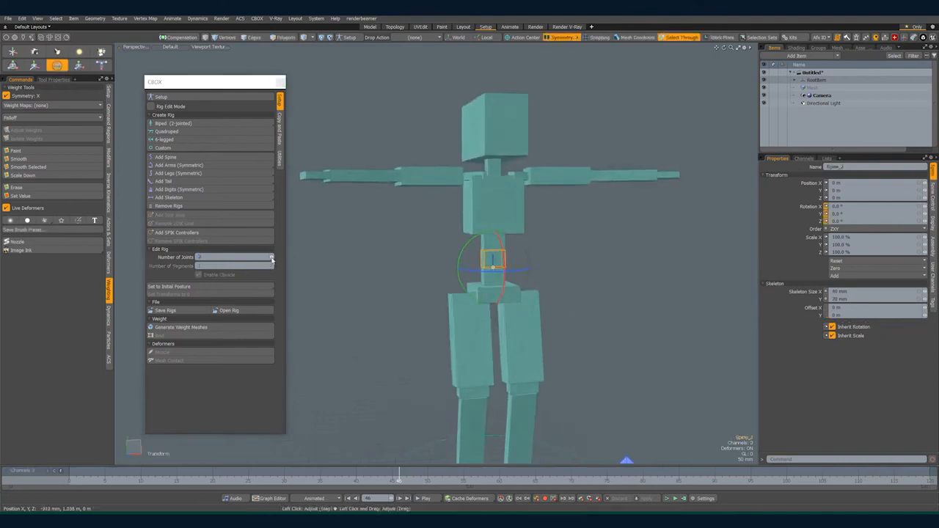
# Try raising the number of joints in the spine by several steps.
pyautogui.click(273, 259)
pyautogui.click(273, 259)
pyautogui.click(273, 259)
pyautogui.click(273, 259)
pyautogui.click(273, 259)
pyautogui.keyDown('alt'); pyautogui.moveTo(381, 272); pyautogui.dragTo(368, 373); pyautogui.keyUp('alt')
pyautogui.moveTo(50, 281); pyautogui.dragTo(44, 282)
# Rotate the ribcage so the upper body leans sideways.
pyautogui.keyDown('alt'); pyautogui.moveTo(506, 231); pyautogui.dragTo(449, 245); pyautogui.keyUp('alt')
pyautogui.press('space')
pyautogui.click(706, 249)
pyautogui.click(467, 223)
pyautogui.press('e')
pyautogui.keyDown('alt'); pyautogui.moveTo(389, 265); pyautogui.dragTo(365, 263); pyautogui.keyUp('alt')
pyautogui.moveTo(467, 243)
pyautogui.mouseDown()
pyautogui.moveTo(441, 243)
pyautogui.moveTo(514, 243)
pyautogui.moveTo(438, 238)
pyautogui.mouseUp()
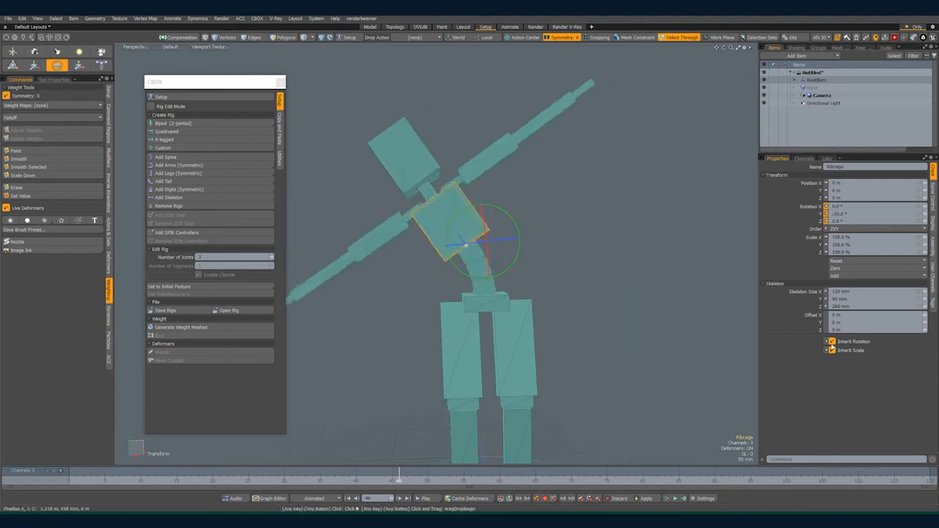
# Turn off Inherit Rotation for the neck.
pyautogui.click(434, 198)
pyautogui.click(832, 327)
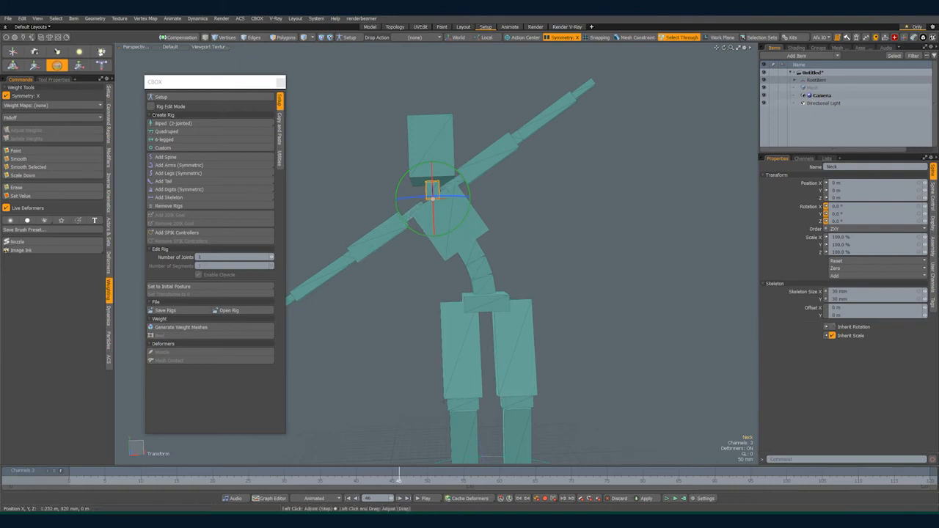
# Tilt the pelvis and turn off Inherit Rotation for the lower spine joint.
pyautogui.keyDown('alt'); pyautogui.moveTo(486, 237); pyautogui.dragTo(530, 233); pyautogui.keyUp('alt')
pyautogui.keyDown('alt'); pyautogui.keyDown('shift'); pyautogui.moveTo(530, 233); pyautogui.dragTo(525, 190); pyautogui.keyUp('shift'); pyautogui.keyUp('alt')
pyautogui.click(448, 275)
pyautogui.keyDown('alt'); pyautogui.moveTo(524, 258); pyautogui.dragTo(508, 245); pyautogui.keyUp('alt')
pyautogui.click(493, 258)
pyautogui.press('space')
pyautogui.click(471, 252)
pyautogui.click(839, 326)
# Reset the ribcage's rotation to 0 on its axes.
pyautogui.click(462, 284)
pyautogui.click(435, 189)
pyautogui.moveTo(431, 188); pyautogui.dragTo(497, 273)
pyautogui.write('0')
pyautogui.press('Return')
pyautogui.write('0')
pyautogui.press('Tab')
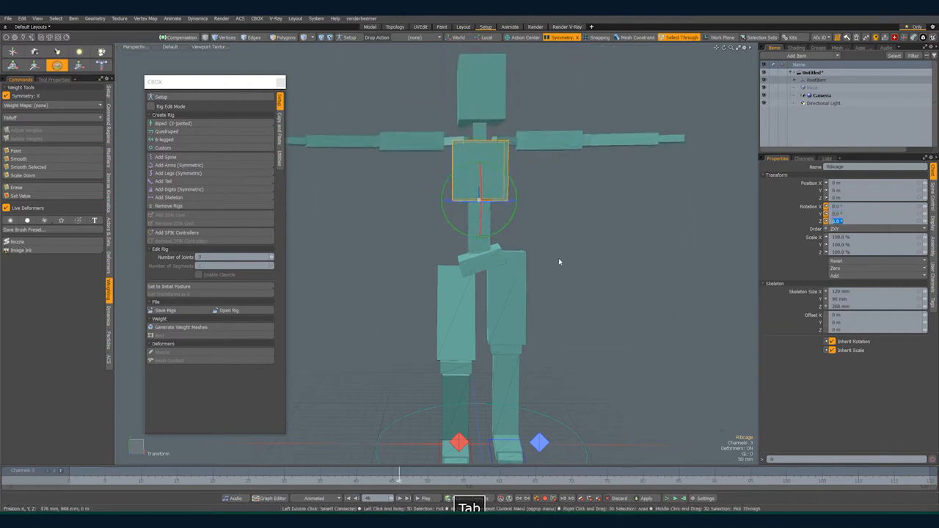
# Straighten the pelvis, and add symmetric digits to the hands from the right hand.
pyautogui.click(498, 265)
pyautogui.keyDown('alt'); pyautogui.moveTo(691, 235); pyautogui.dragTo(365, 287); pyautogui.keyUp('alt')
pyautogui.click(339, 205)
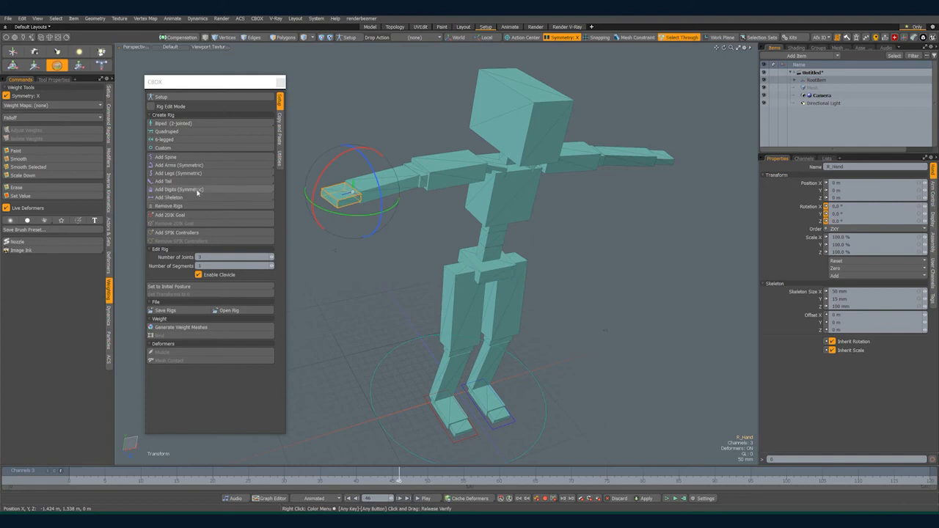
pyautogui.moveTo(425, 253)
pyautogui.keyDown('alt'); pyautogui.mouseDown()
pyautogui.moveTo(397, 319)
pyautogui.moveTo(413, 249)
pyautogui.moveTo(434, 264)
pyautogui.moveTo(419, 251)
pyautogui.mouseUp(); pyautogui.keyUp('alt')
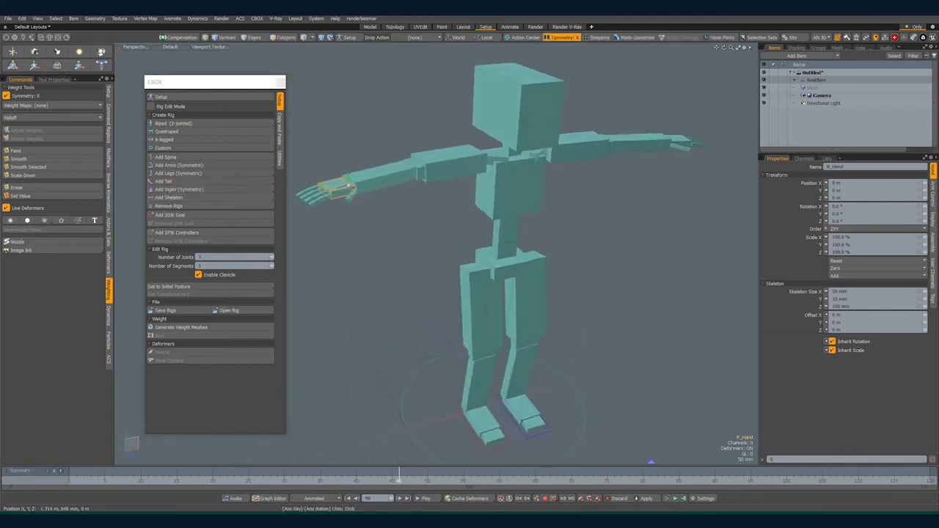
# Add a 2DIK goal to the right hand and select the goal.
pyautogui.keyDown('alt'); pyautogui.moveTo(357, 228); pyautogui.dragTo(292, 230); pyautogui.keyUp('alt')
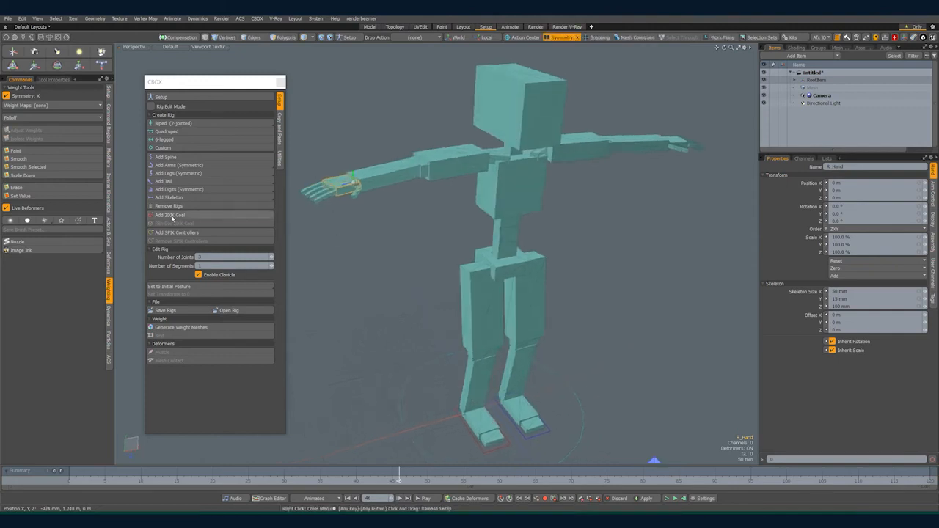
pyautogui.click(369, 197)
pyautogui.keyDown('alt'); pyautogui.moveTo(374, 214); pyautogui.dragTo(315, 219); pyautogui.keyUp('alt')
# Try moving the right hand's IK goal, and undo the move.
pyautogui.press('w')
pyautogui.moveTo(367, 117); pyautogui.dragTo(401, 150)
pyautogui.hotkey('ctrl', 'z')
pyautogui.keyDown('alt'); pyautogui.moveTo(336, 225); pyautogui.dragTo(360, 266); pyautogui.keyUp('alt')
pyautogui.press('space')
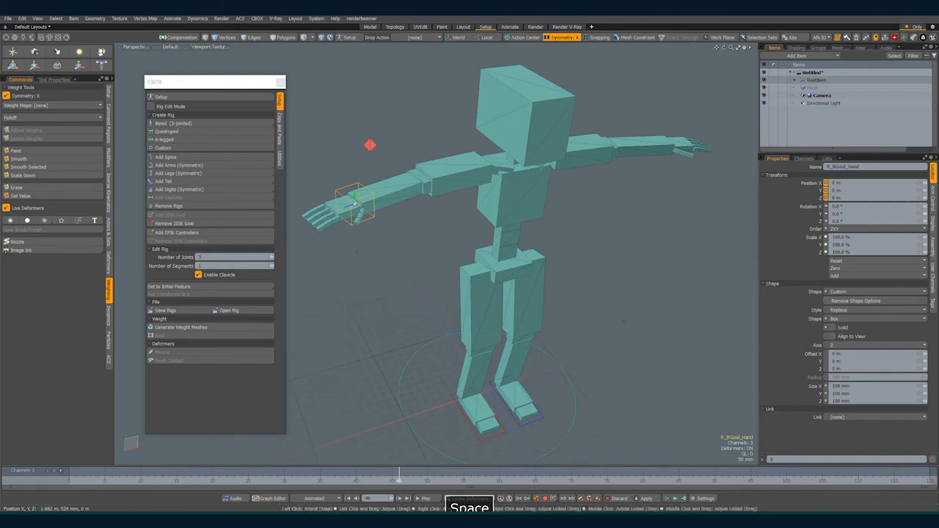
# Turn off 2DIK in the arm controls and try rotating the right upper arm.
pyautogui.click(934, 200)
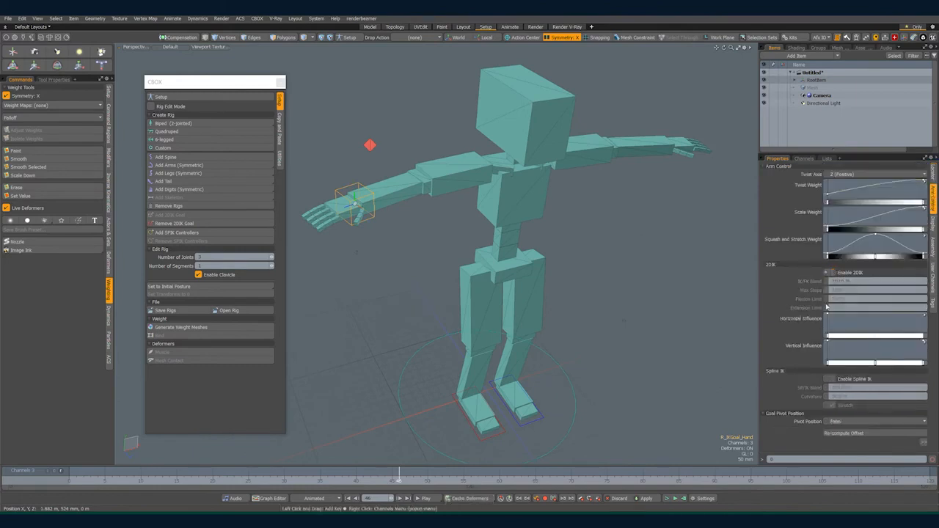
pyautogui.click(459, 190)
pyautogui.press('e')
pyautogui.moveTo(452, 148); pyautogui.dragTo(442, 166)
pyautogui.hotkey('ctrl', 'z')
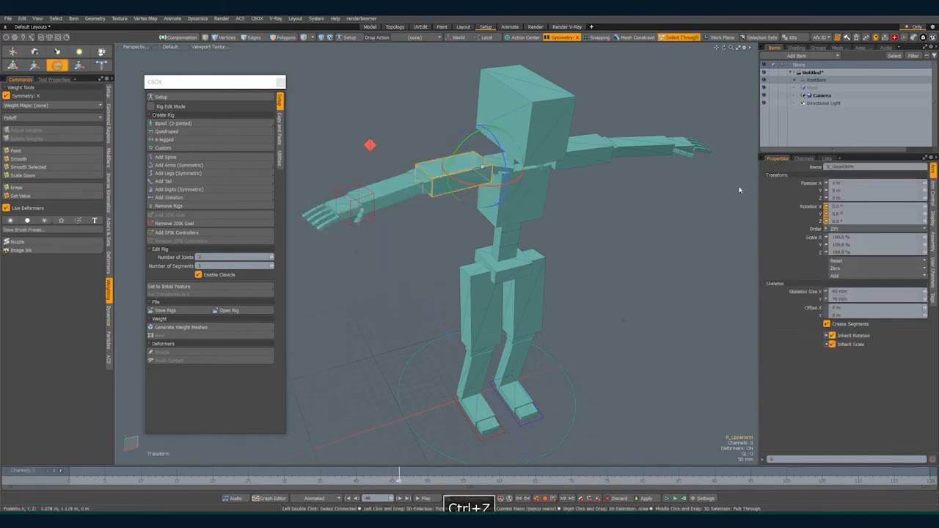
# Raise the right arm's number of segments and test the twist by rotating the hand.
pyautogui.keyDown('alt'); pyautogui.moveTo(377, 243); pyautogui.dragTo(415, 249); pyautogui.keyUp('alt')
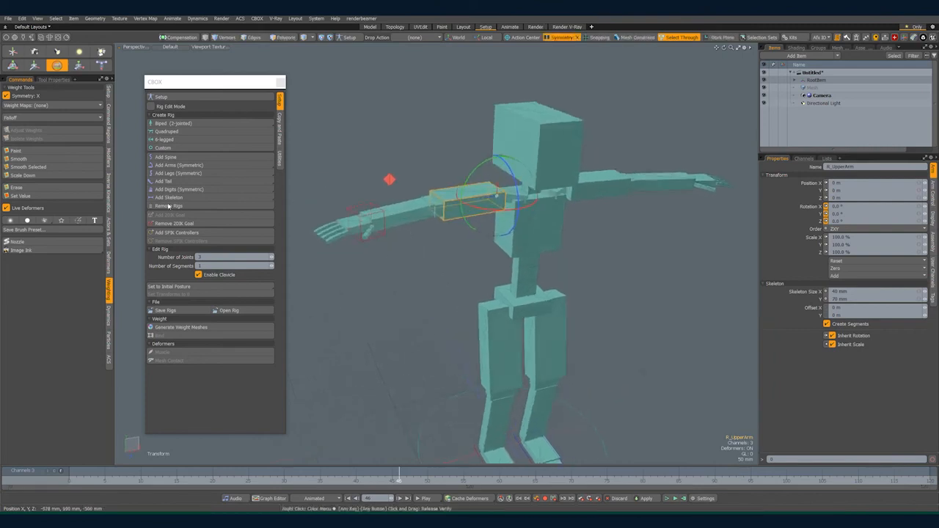
pyautogui.click(273, 267)
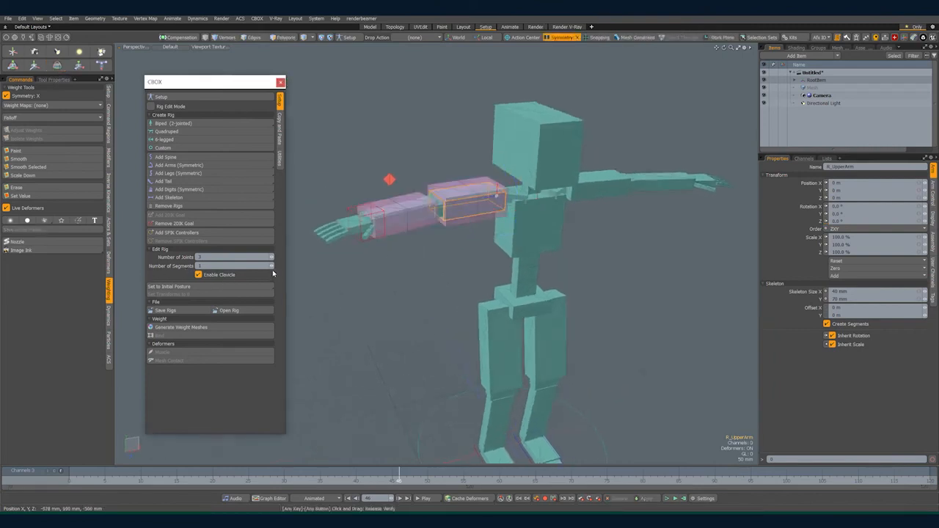
pyautogui.keyDown('alt'); pyautogui.moveTo(358, 251); pyautogui.dragTo(413, 315); pyautogui.keyUp('alt')
pyautogui.click(342, 256)
pyautogui.press('e')
pyautogui.press('space')
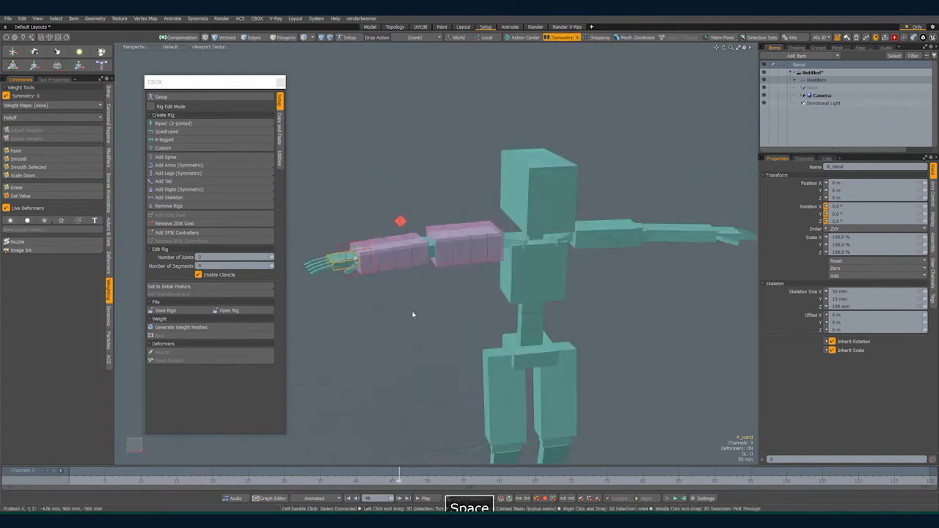
pyautogui.click(413, 315)
pyautogui.hotkey('ctrl', 'z')
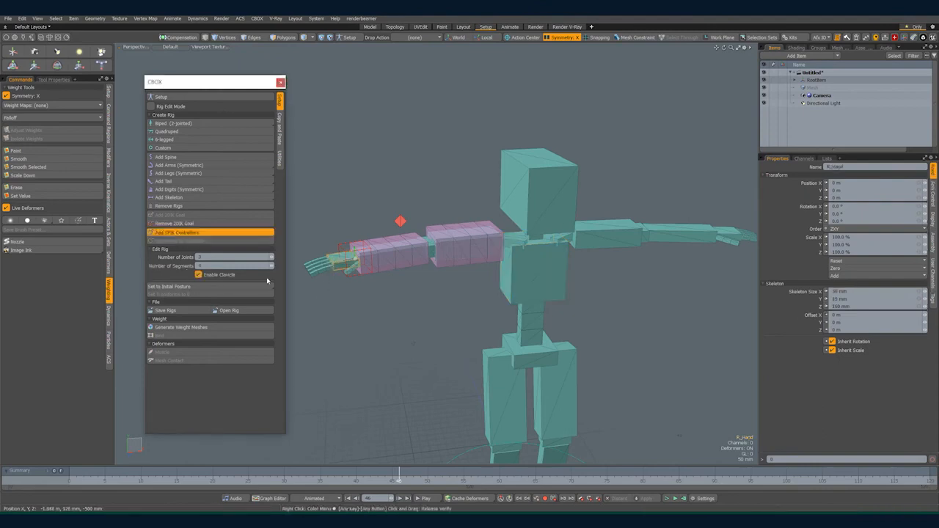
# Add spline IK controllers to the right arm and try moving the middle controller.
pyautogui.keyDown('alt'); pyautogui.moveTo(413, 296); pyautogui.dragTo(461, 277); pyautogui.keyUp('alt')
pyautogui.click(423, 234)
pyautogui.press('w')
pyautogui.moveTo(447, 210); pyautogui.dragTo(466, 205)
pyautogui.hotkey('ctrl', 'z')
# Bend the right arm upward with its middle spline IK controller, and turn off Spline IK for the arm.
pyautogui.keyDown('alt'); pyautogui.moveTo(405, 297); pyautogui.dragTo(481, 352); pyautogui.keyUp('alt')
pyautogui.moveTo(475, 269)
pyautogui.mouseDown()
pyautogui.moveTo(455, 253)
pyautogui.moveTo(458, 275)
pyautogui.mouseUp()
pyautogui.moveTo(447, 186); pyautogui.dragTo(459, 175)
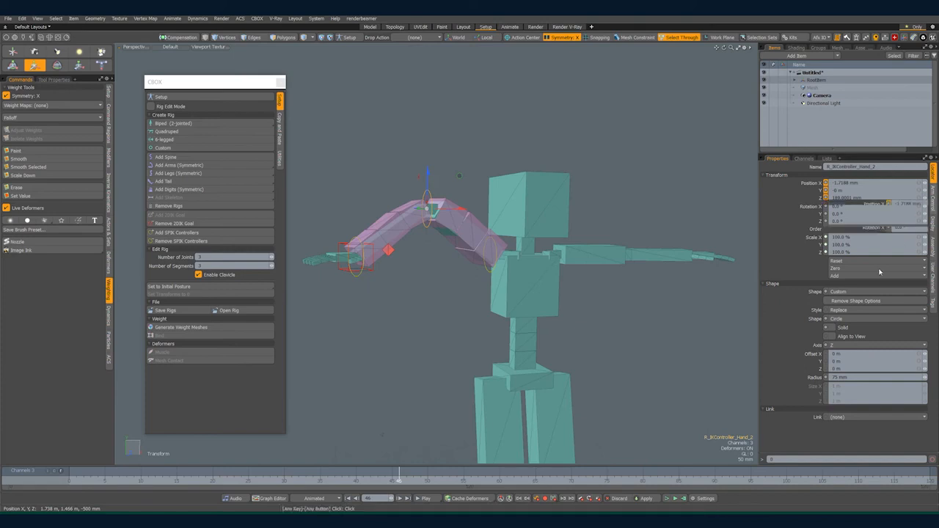
pyautogui.click(933, 197)
pyautogui.click(832, 380)
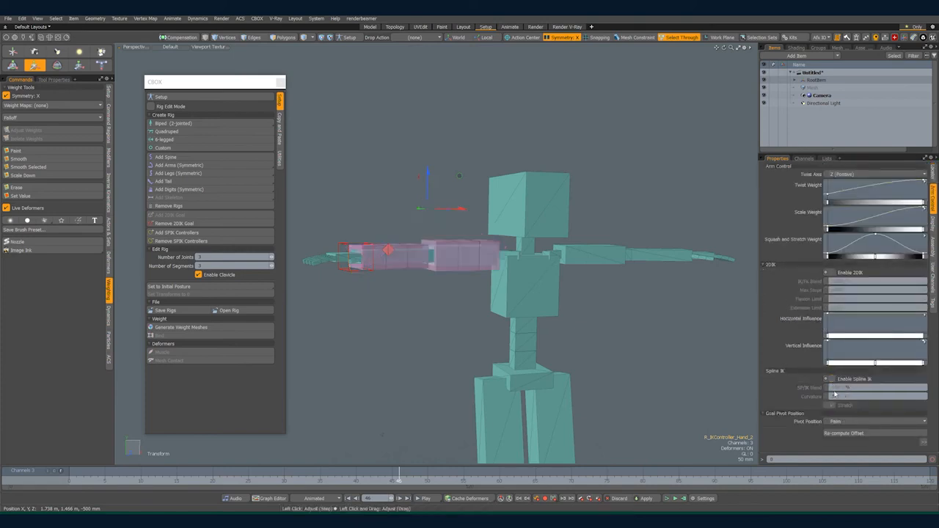
# Move the right hand's IK goal below the arm and turn off 2DIK.
pyautogui.click(345, 270)
pyautogui.keyDown('alt'); pyautogui.moveTo(389, 222); pyautogui.dragTo(389, 308); pyautogui.keyUp('alt')
pyautogui.click(832, 273)
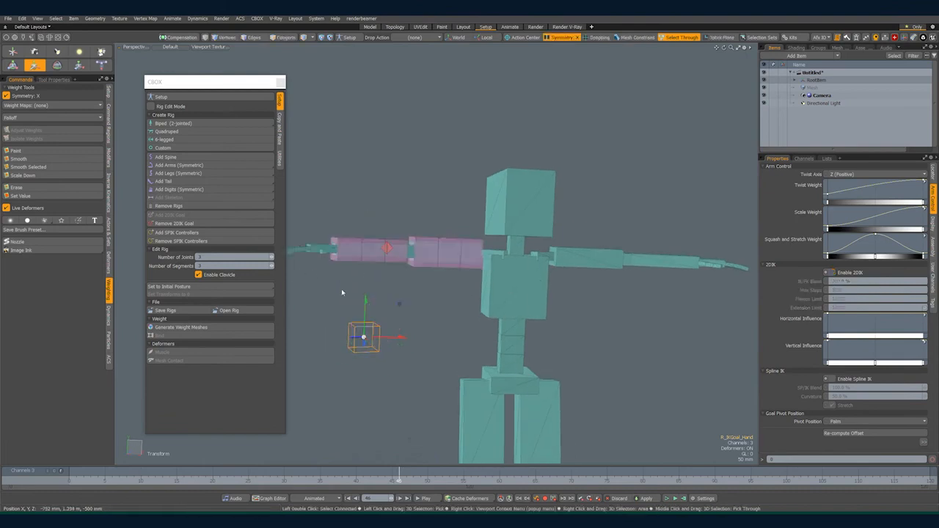
# Rotate the right elbow and the right hand to twist the segmented forearm.
pyautogui.keyDown('alt'); pyautogui.moveTo(337, 283); pyautogui.dragTo(340, 279); pyautogui.keyUp('alt')
pyautogui.press('space')
pyautogui.click(315, 296)
pyautogui.hotkey('ctrl', 'z')
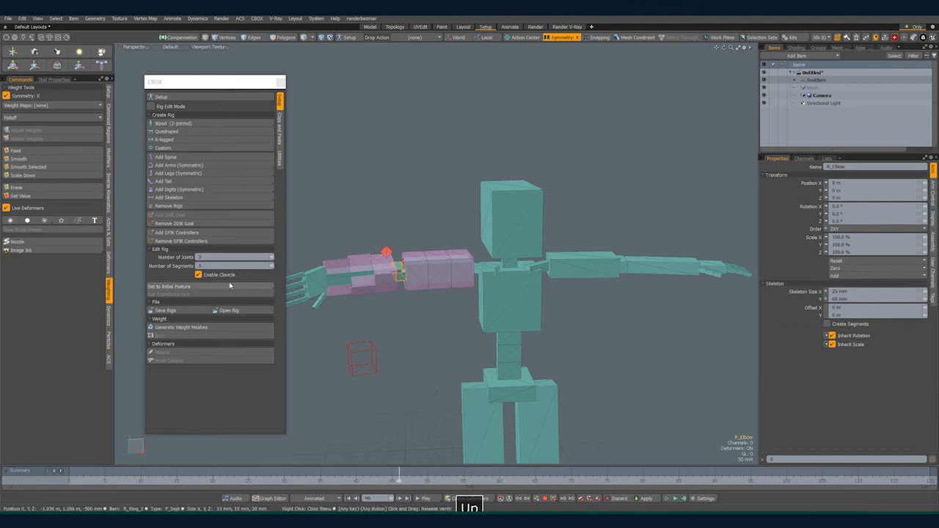
pyautogui.press('e')
pyautogui.moveTo(454, 232)
pyautogui.mouseDown()
pyautogui.moveTo(432, 271)
pyautogui.moveTo(448, 234)
pyautogui.mouseUp()
pyautogui.click(317, 286)
pyautogui.keyDown('alt'); pyautogui.moveTo(328, 290); pyautogui.dragTo(396, 295); pyautogui.keyUp('alt')
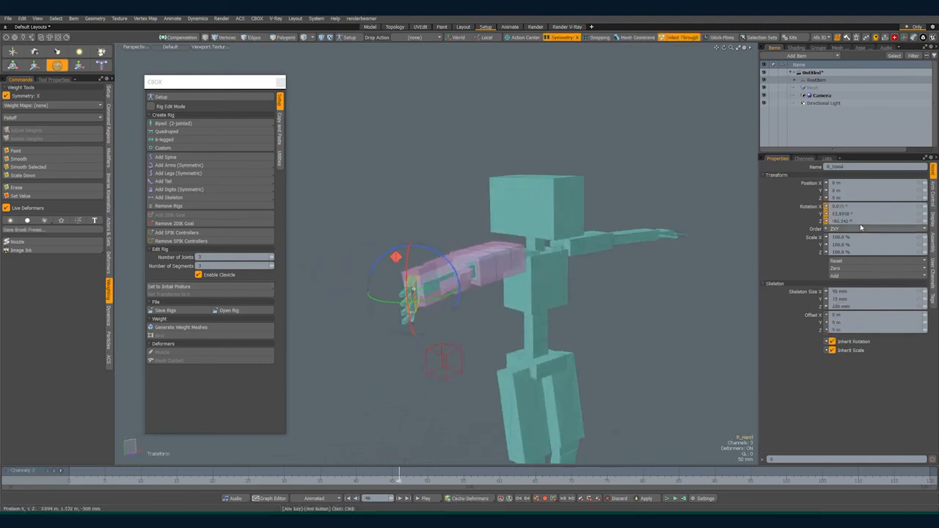
# Reset the right hand's rotation to 0 on X, Y and Z.
pyautogui.write('0')
pyautogui.press('Tab')
pyautogui.write('0')
pyautogui.press('Tab')
pyautogui.write('0')
pyautogui.press('Tab')
# Set the right leg's number of segments to 3.
pyautogui.keyDown('alt'); pyautogui.moveTo(349, 255); pyautogui.dragTo(466, 243); pyautogui.keyUp('alt')
pyautogui.click(467, 243)
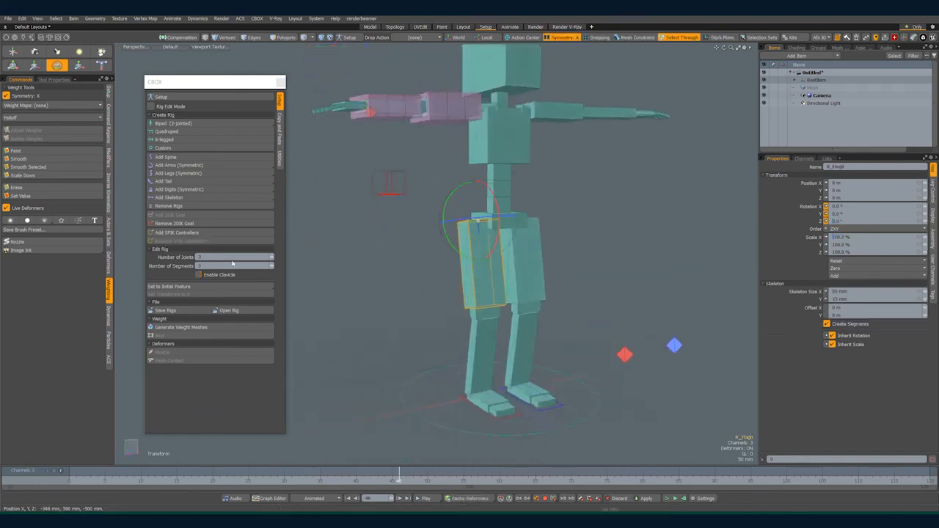
pyautogui.write('3')
pyautogui.press('Return')
# Add spline IK controllers to the right leg and move the controller at the knee.
pyautogui.moveTo(330, 275)
pyautogui.keyDown('alt'); pyautogui.mouseDown()
pyautogui.moveTo(361, 262)
pyautogui.moveTo(341, 277)
pyautogui.mouseUp(); pyautogui.keyUp('alt')
pyautogui.click(485, 314)
pyautogui.press('w')
pyautogui.keyDown('alt'); pyautogui.moveTo(406, 348); pyautogui.dragTo(540, 260); pyautogui.keyUp('alt')
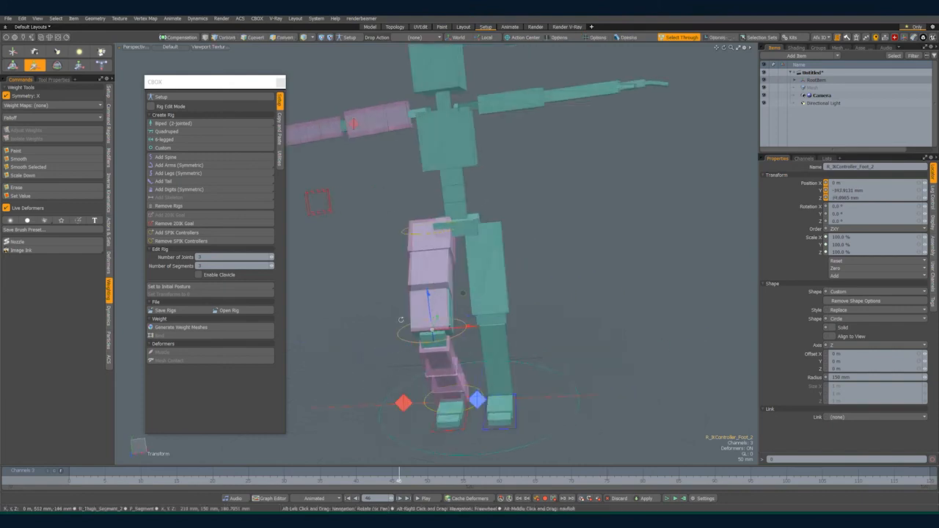
pyautogui.moveTo(411, 316); pyautogui.dragTo(430, 330)
# Try moving the right clavicle, and undo the move.
pyautogui.click(474, 197)
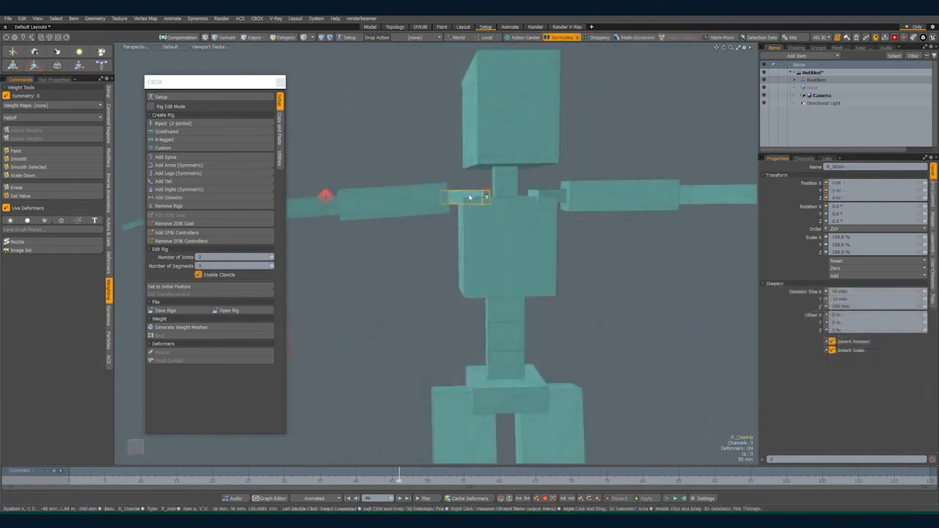
pyautogui.moveTo(473, 197); pyautogui.dragTo(485, 174)
pyautogui.keyDown('alt'); pyautogui.moveTo(462, 294); pyautogui.dragTo(416, 276); pyautogui.keyUp('alt')
pyautogui.hotkey('ctrl', 'z')
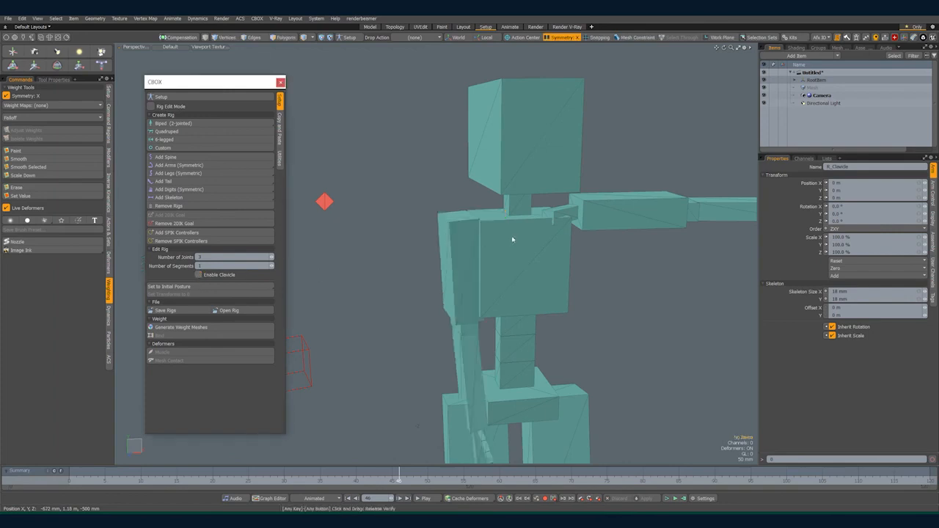
# Enable the clavicle for the right arm.
pyautogui.keyDown('alt'); pyautogui.moveTo(396, 235); pyautogui.dragTo(442, 250); pyautogui.keyUp('alt')
pyautogui.click(199, 275)
pyautogui.scroll(-3, 442, 269)
# Leave Setup mode and turn on Rig Edit Mode.
pyautogui.click(174, 107)
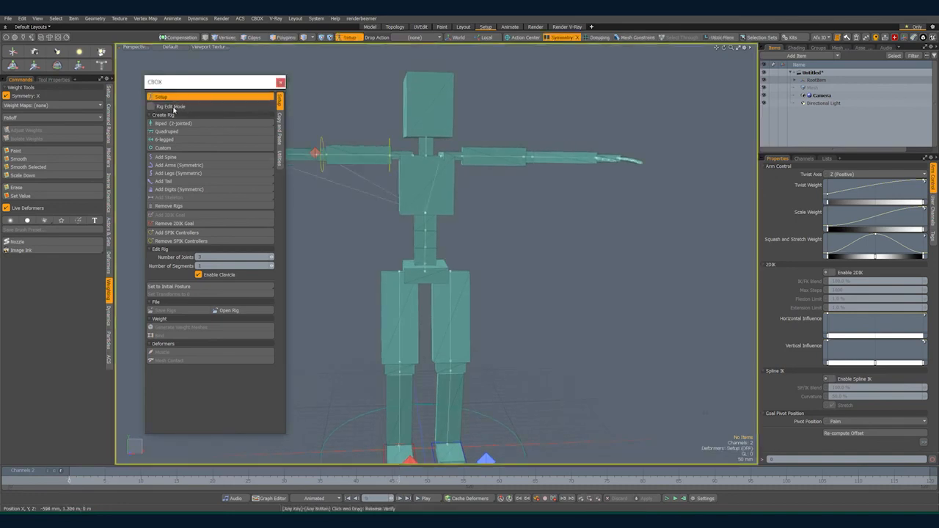
pyautogui.click(160, 107)
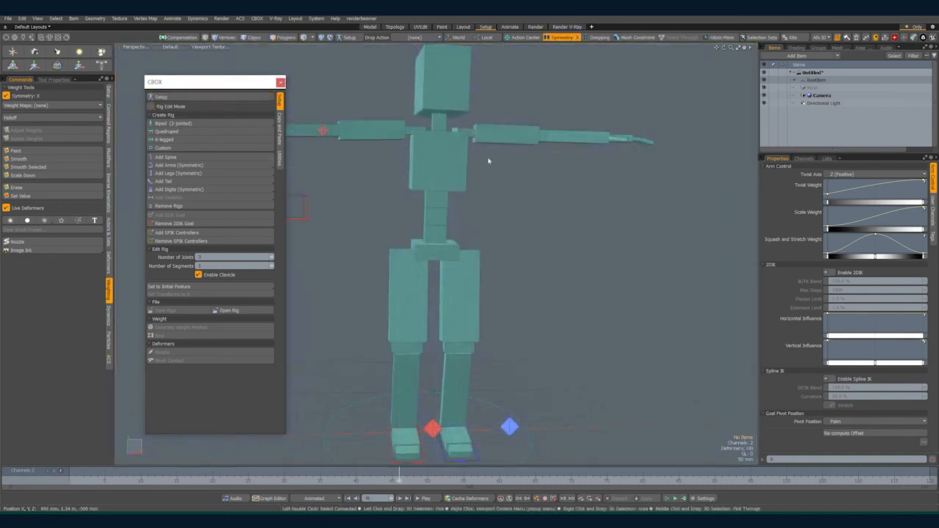
# Rotate the left upper arm downward, bend the left forearm, and compare the pose with the one in Setup mode.
pyautogui.click(500, 143)
pyautogui.press('e')
pyautogui.keyDown('alt'); pyautogui.moveTo(381, 165); pyautogui.dragTo(356, 176); pyautogui.keyUp('alt')
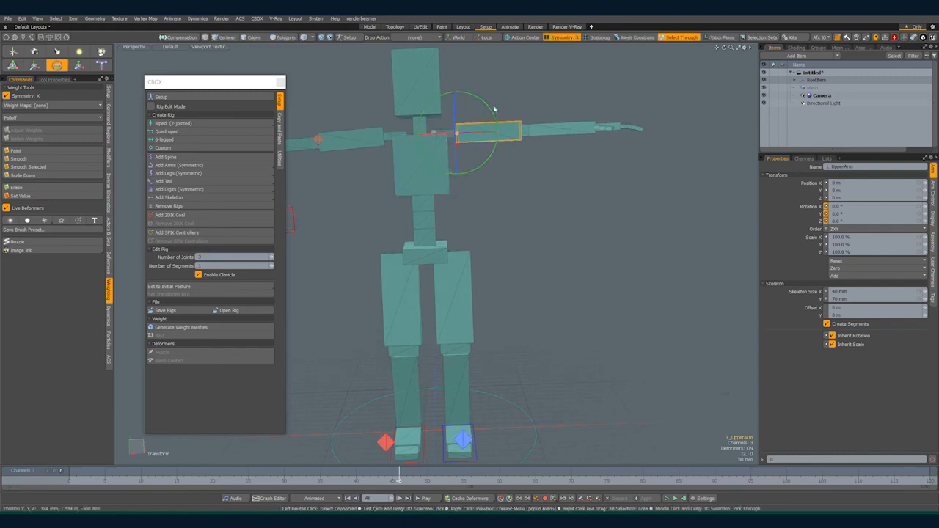
pyautogui.moveTo(489, 111); pyautogui.dragTo(440, 237)
pyautogui.click(523, 221)
pyautogui.keyDown('alt'); pyautogui.moveTo(442, 242); pyautogui.dragTo(523, 185); pyautogui.keyUp('alt')
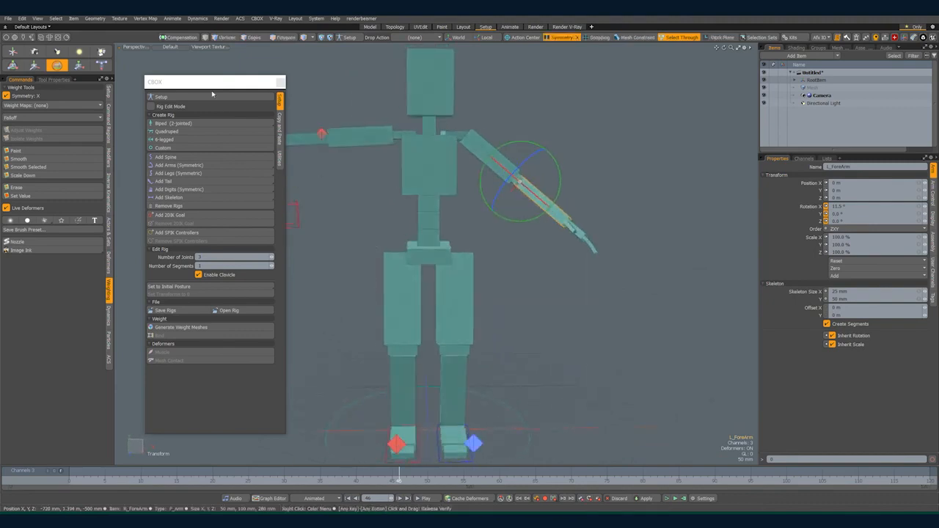
pyautogui.click(176, 98)
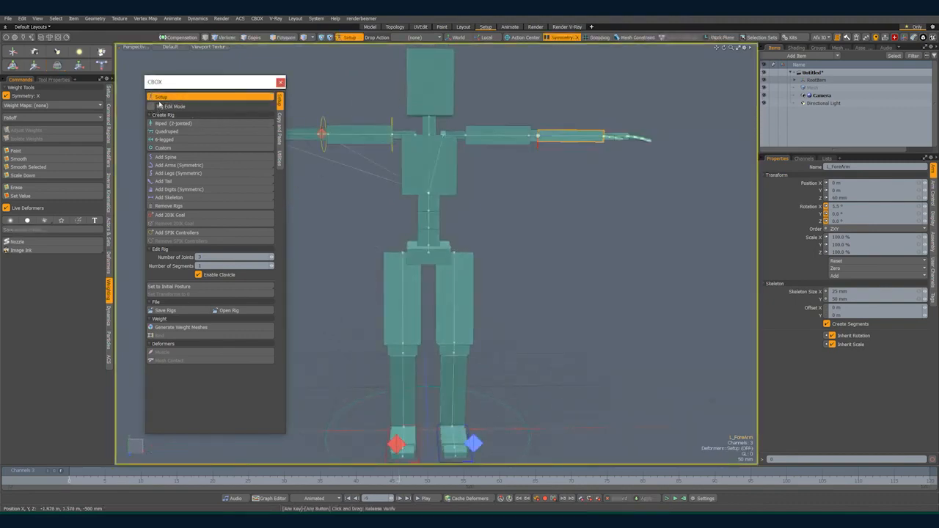
pyautogui.click(169, 98)
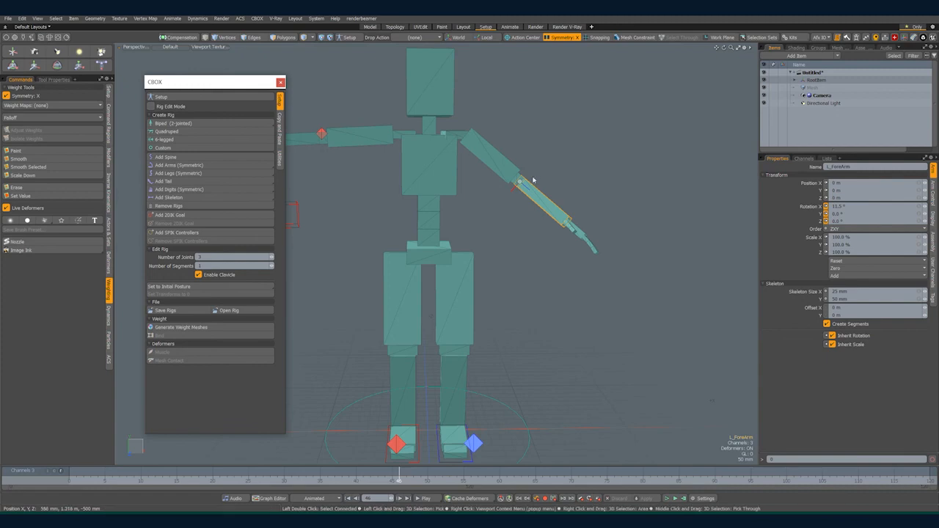
# Set the current pose of the left upper arm and forearm as the initial posture for selected items only, accepting keyframe deletion.
pyautogui.click(500, 164)
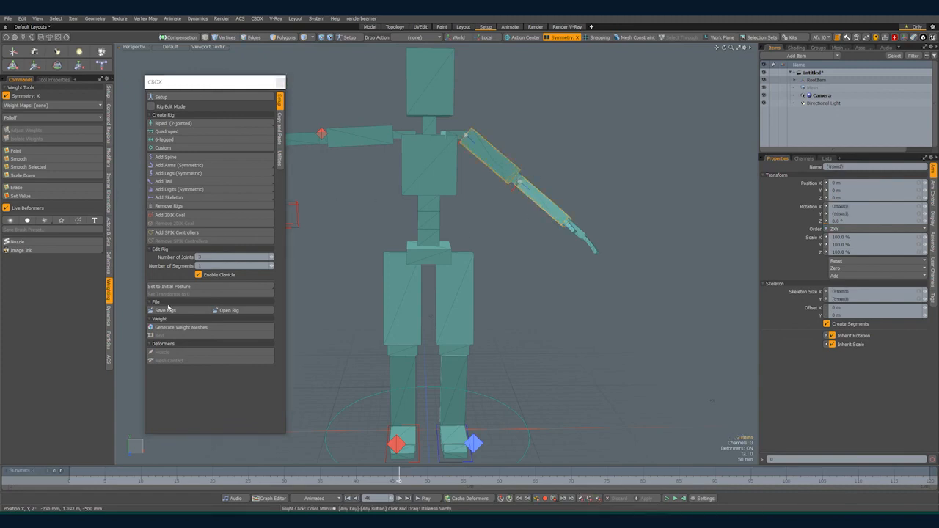
pyautogui.click(184, 287)
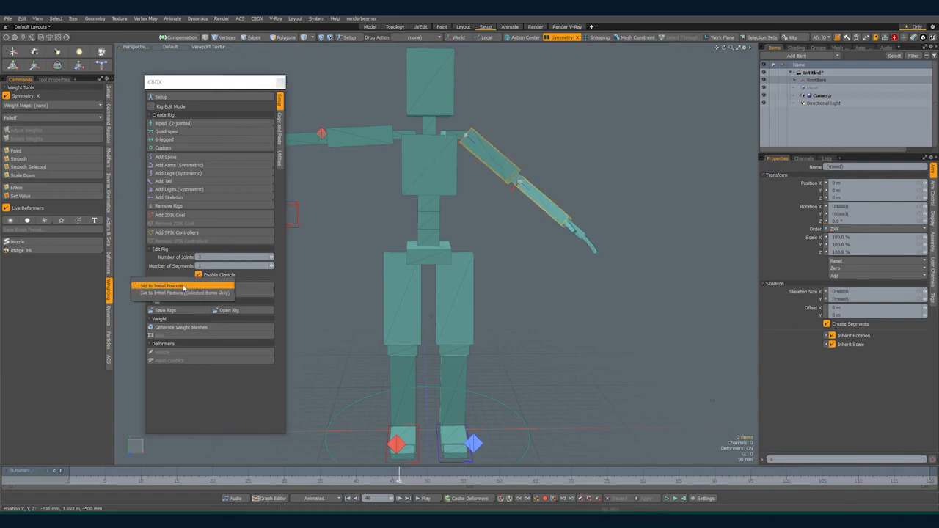
pyautogui.click(204, 293)
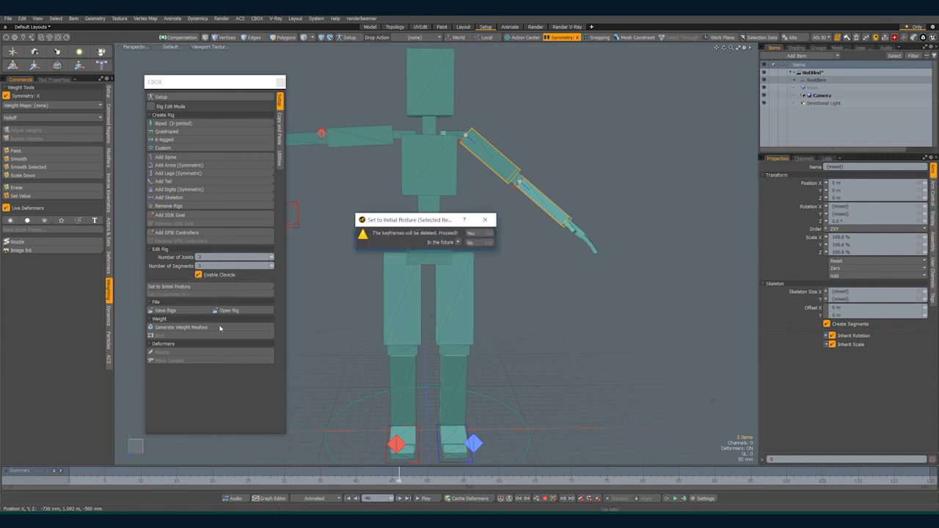
pyautogui.click(479, 233)
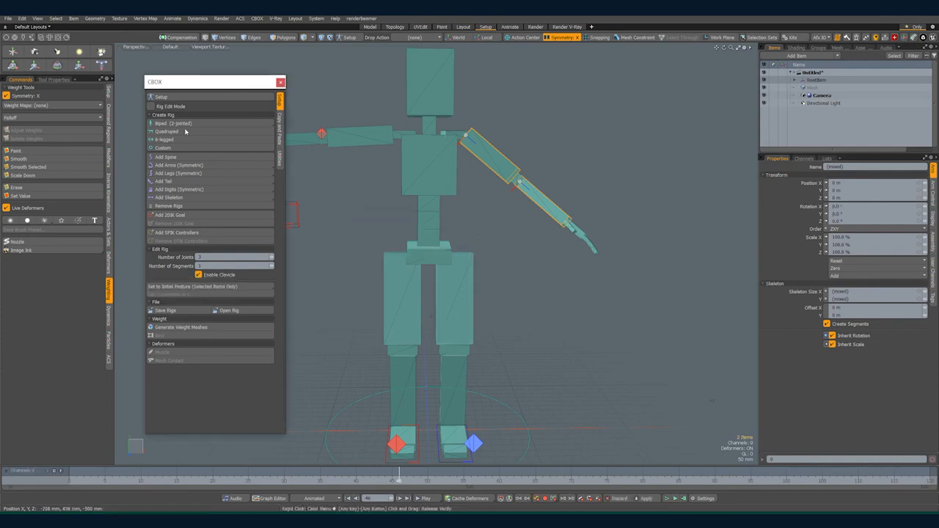
# Toggle Setup mode on and off to compare the left arm's initial posture, and examine the rig from several angles.
pyautogui.click(183, 98)
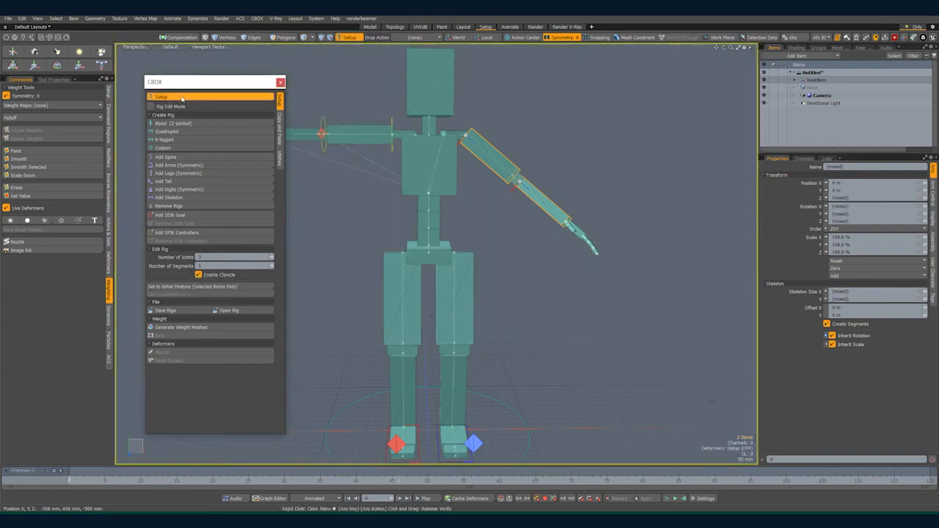
pyautogui.click(183, 98)
pyautogui.click(184, 98)
pyautogui.click(183, 99)
pyautogui.keyDown('alt'); pyautogui.moveTo(453, 176); pyautogui.dragTo(498, 312); pyautogui.keyUp('alt')
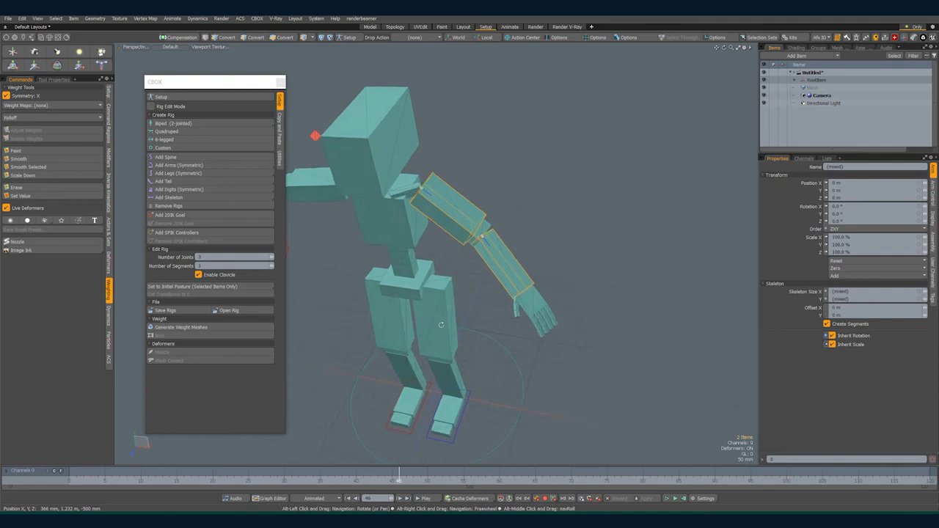
pyautogui.click(175, 99)
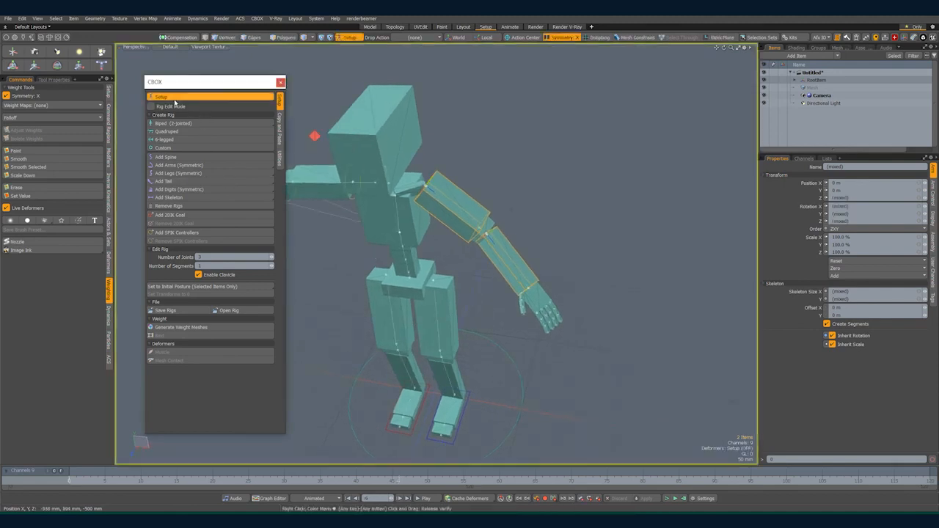
pyautogui.click(177, 99)
pyautogui.keyDown('alt'); pyautogui.moveTo(408, 252); pyautogui.dragTo(378, 227); pyautogui.keyUp('alt')
pyautogui.keyDown('alt'); pyautogui.moveTo(479, 240); pyautogui.dragTo(499, 247); pyautogui.keyUp('alt')
pyautogui.scroll(-4, 493, 196)
pyautogui.keyDown('alt'); pyautogui.moveTo(479, 197); pyautogui.dragTo(452, 197); pyautogui.keyUp('alt')
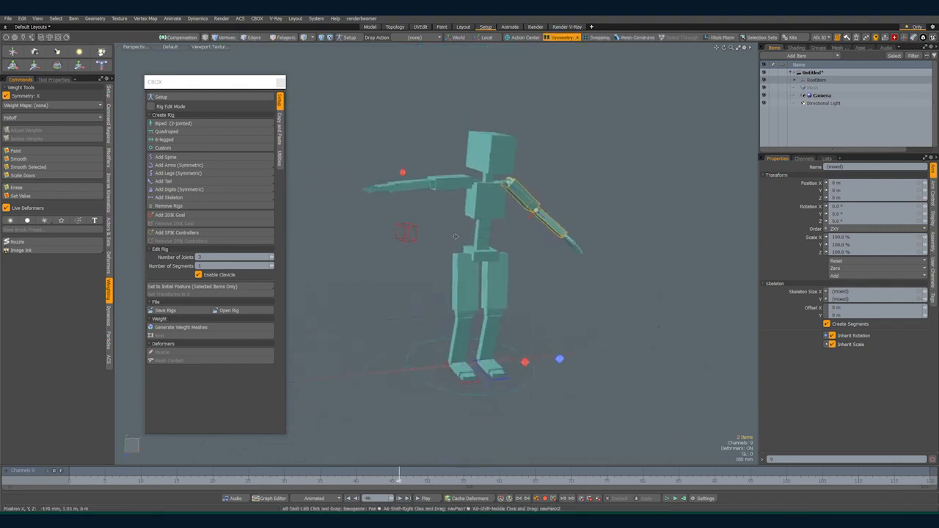